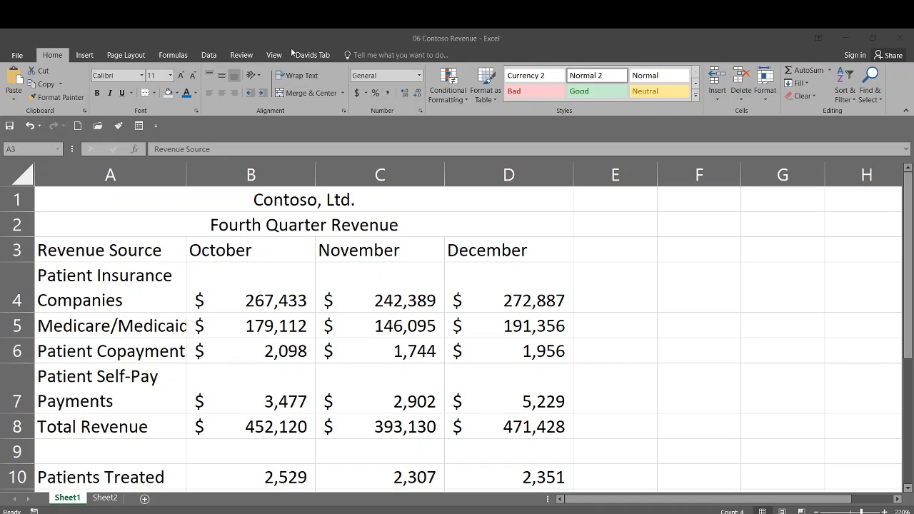
Add a top and bottom border to the header row from Revenue Source to December (A3:D3).
left_click(180, 251)
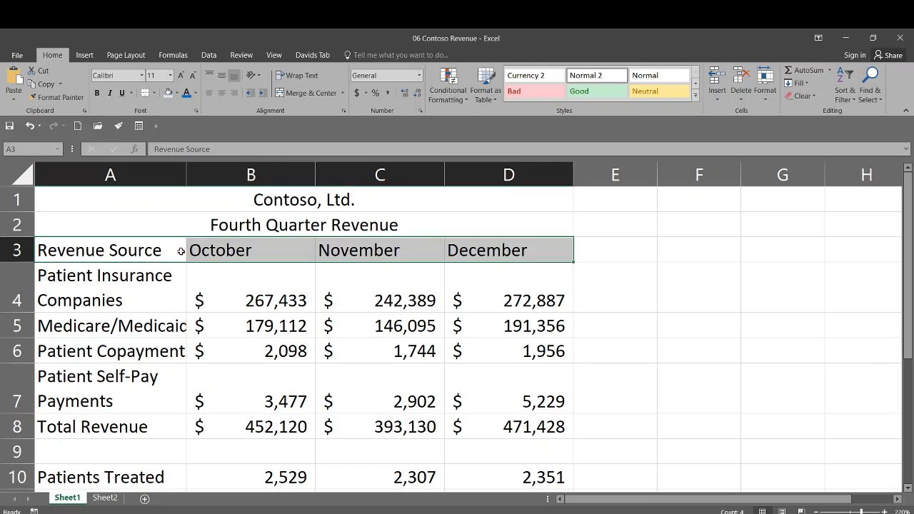
left_click_drag(159, 250, 453, 244)
left_click(153, 94)
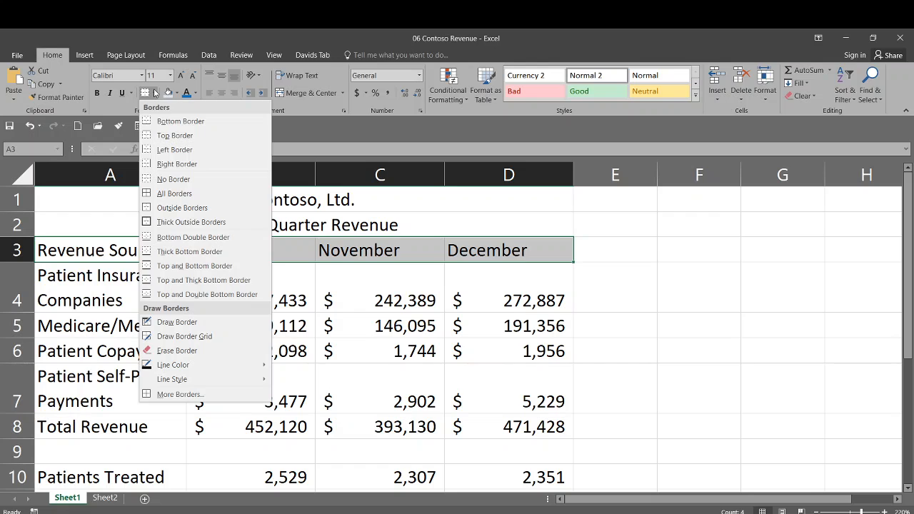
left_click(186, 266)
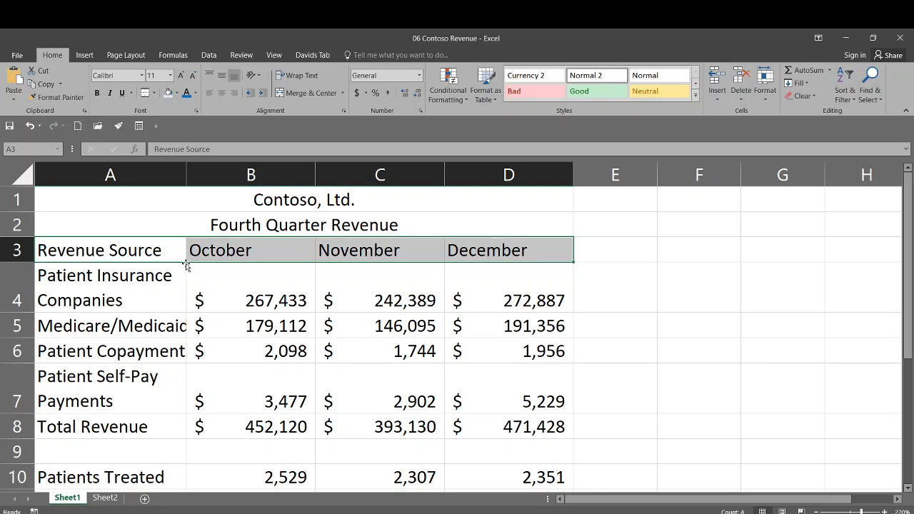
left_click(226, 280)
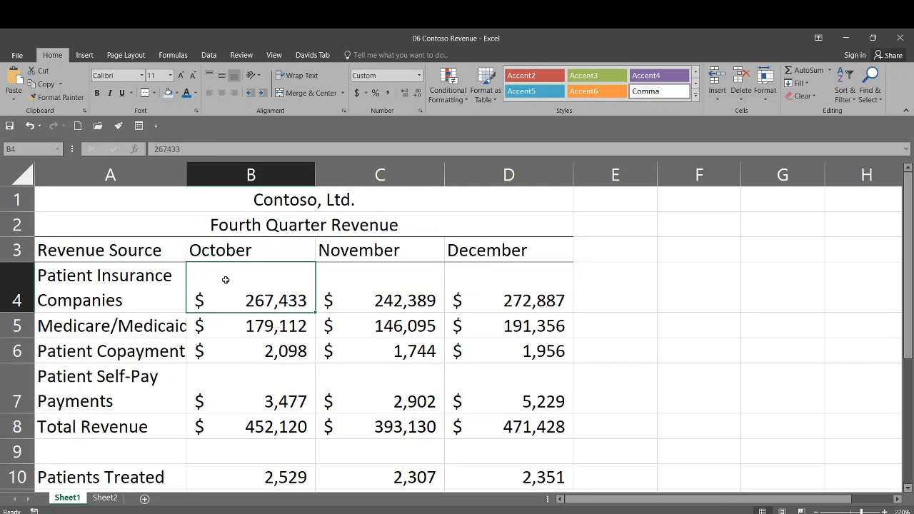
left_click(100, 283)
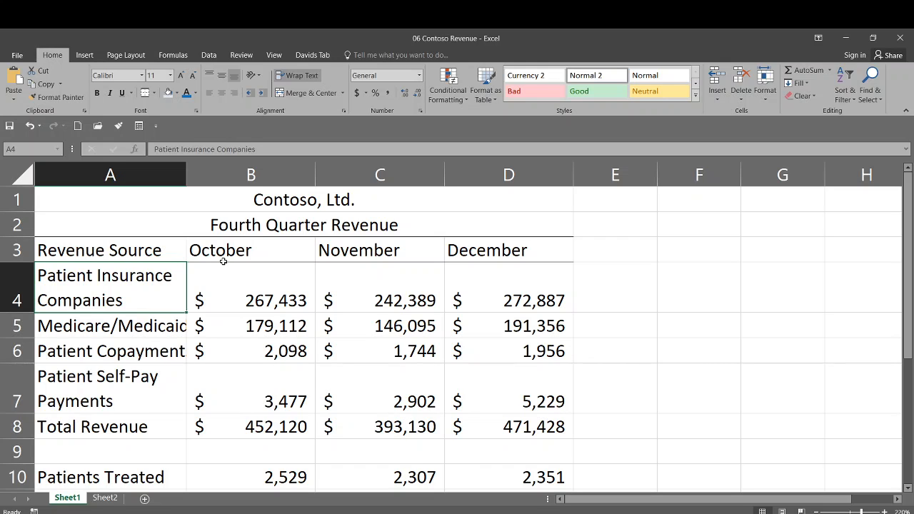
Set the top and bottom borders of A3:D3 to a heavier solid line in the detailed border settings.
left_click(86, 235)
left_click(88, 250)
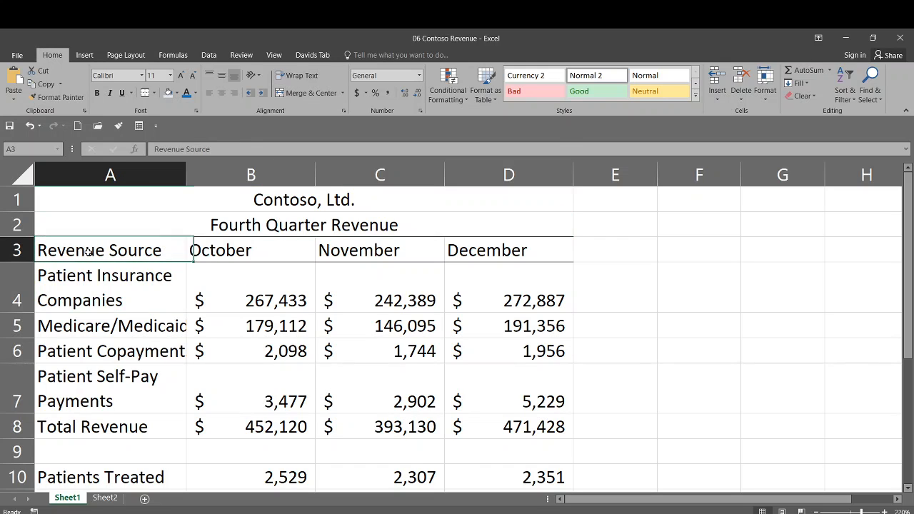
left_click_drag(87, 250, 466, 248)
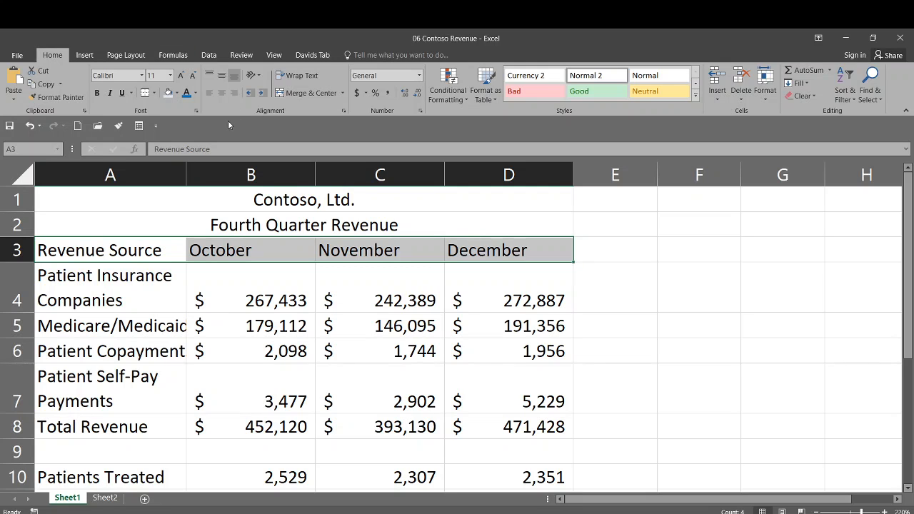
left_click(153, 94)
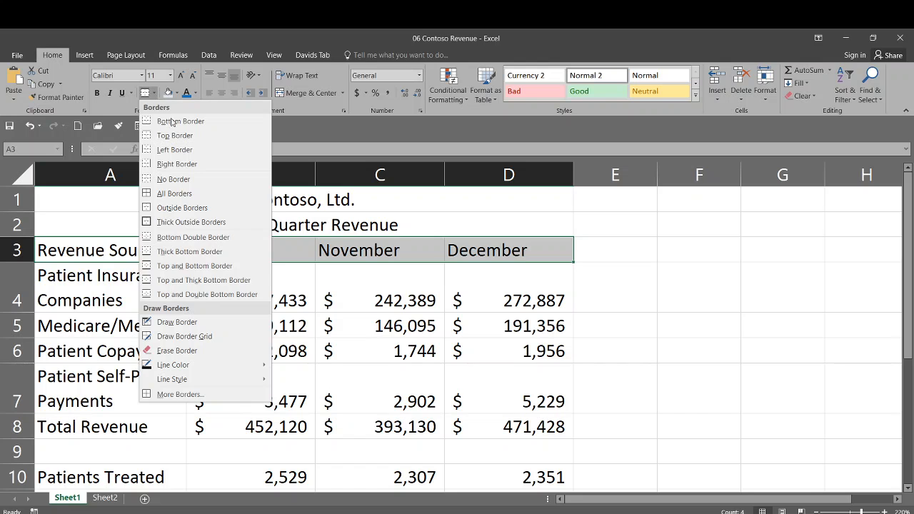
left_click(208, 394)
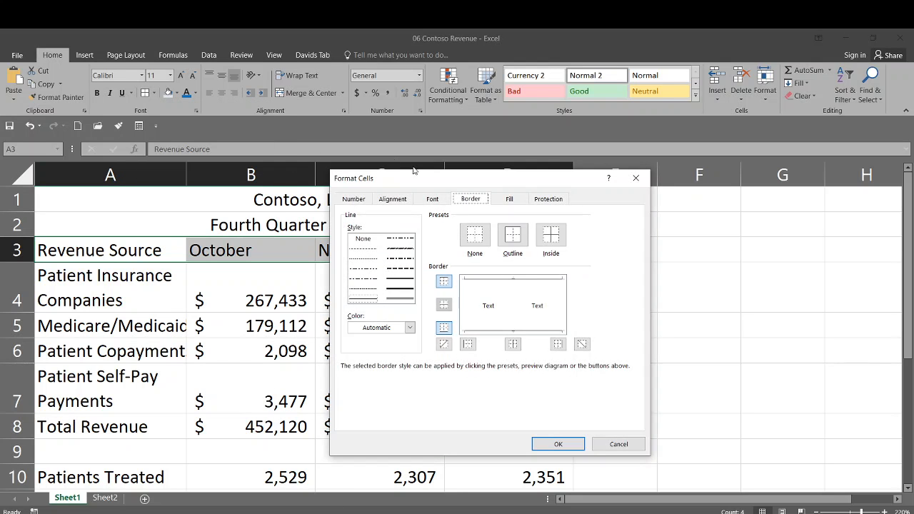
left_click_drag(443, 182, 357, 143)
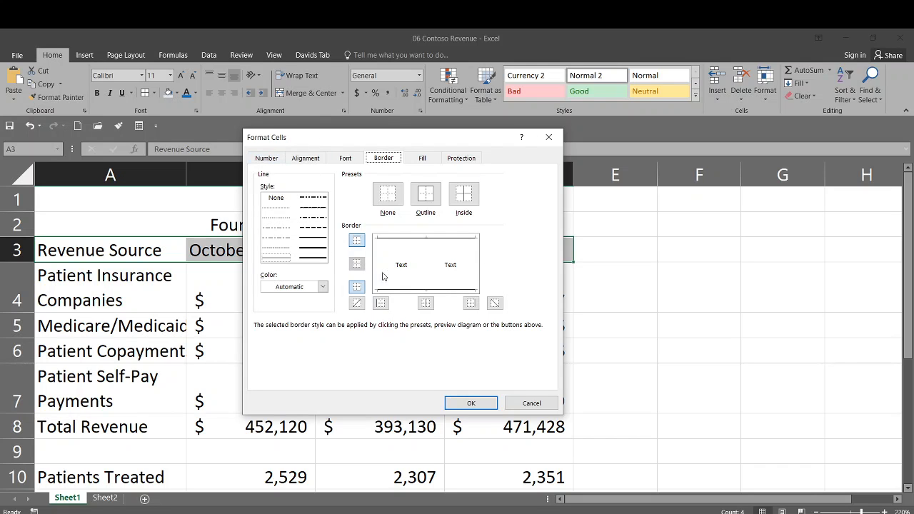
left_click(312, 242)
left_click(315, 250)
left_click(455, 240)
left_click(432, 289)
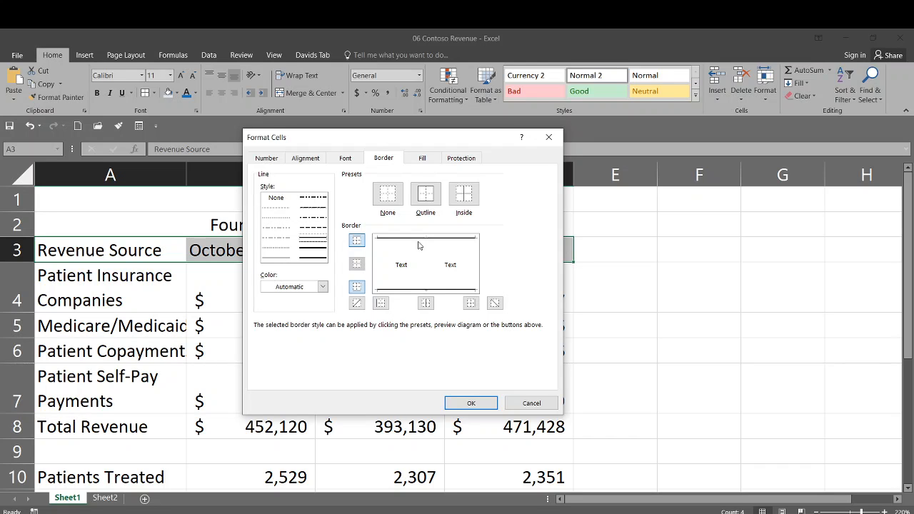
Choose the standard Blue as the line color and apply the border settings to A3:D3.
left_click(322, 289)
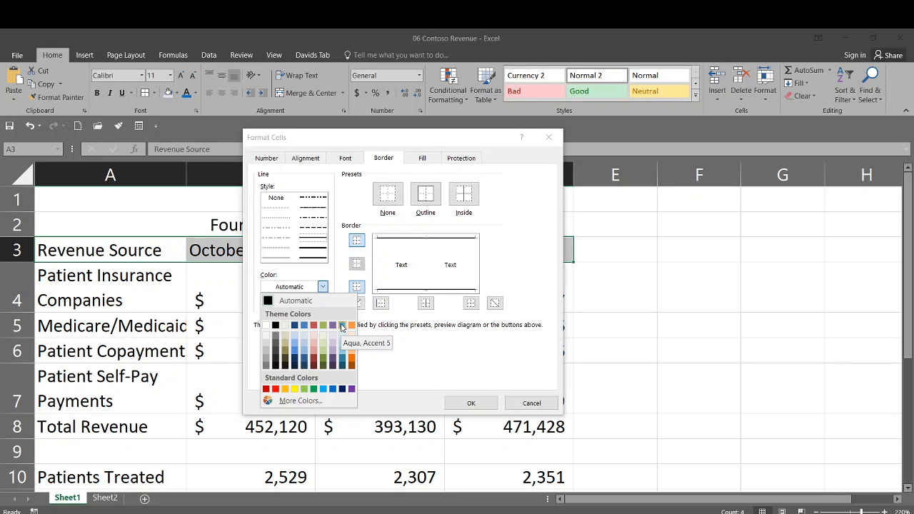
left_click(336, 390)
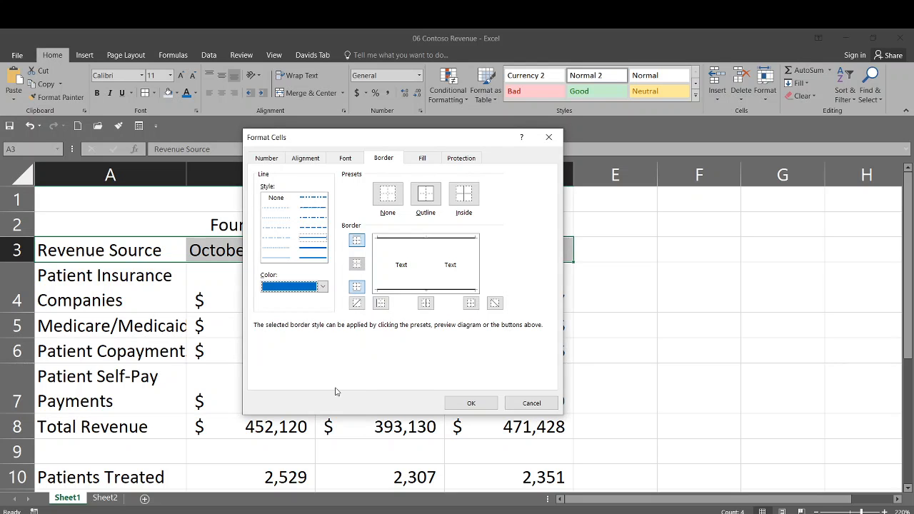
left_click(459, 406)
left_click(361, 328)
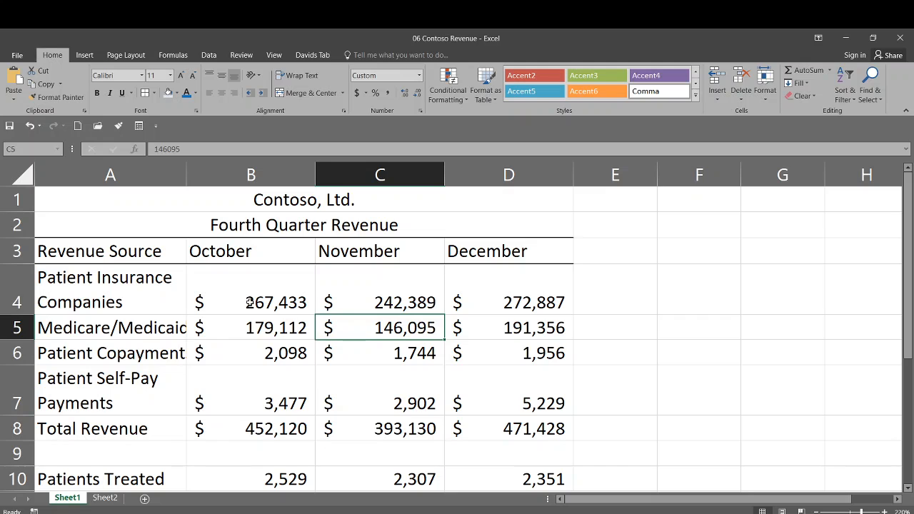
Recolor the top and bottom borders of header cells A3:D3 with the standard Blue.
left_click(77, 253)
left_click_drag(78, 253, 466, 251)
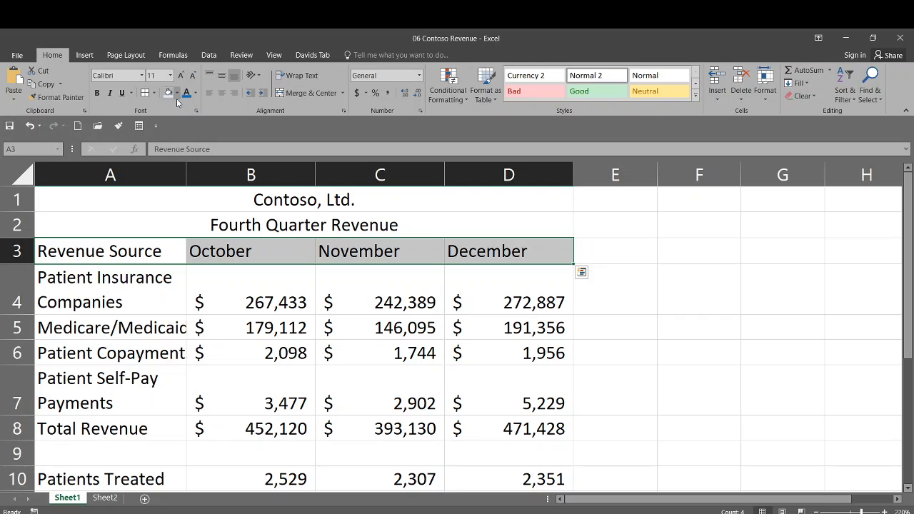
left_click(153, 93)
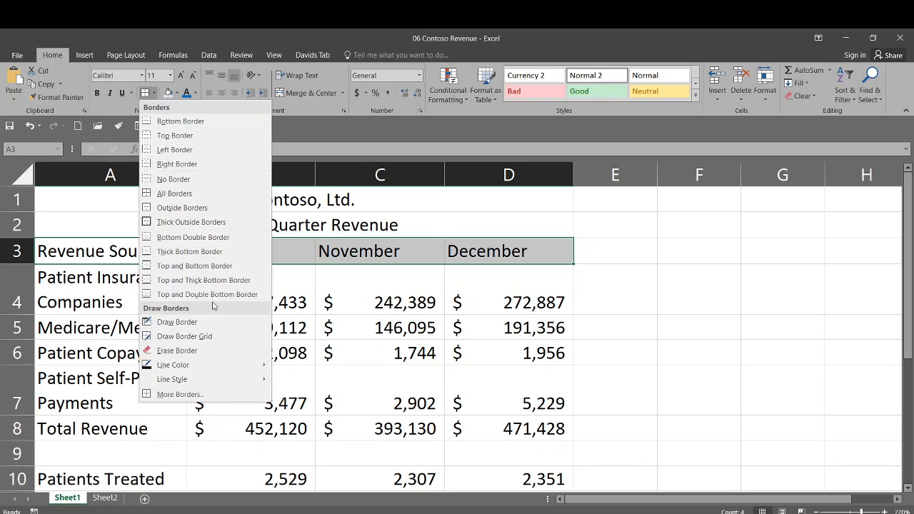
left_click(224, 397)
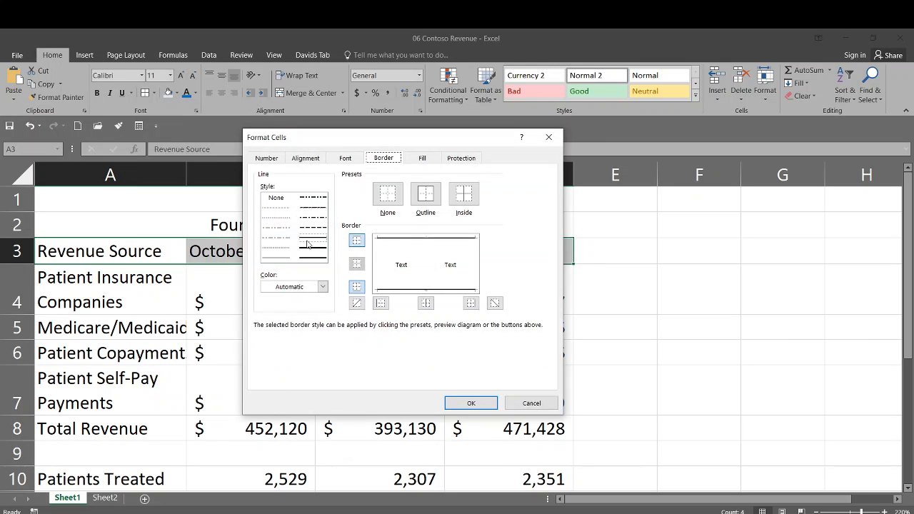
left_click(323, 287)
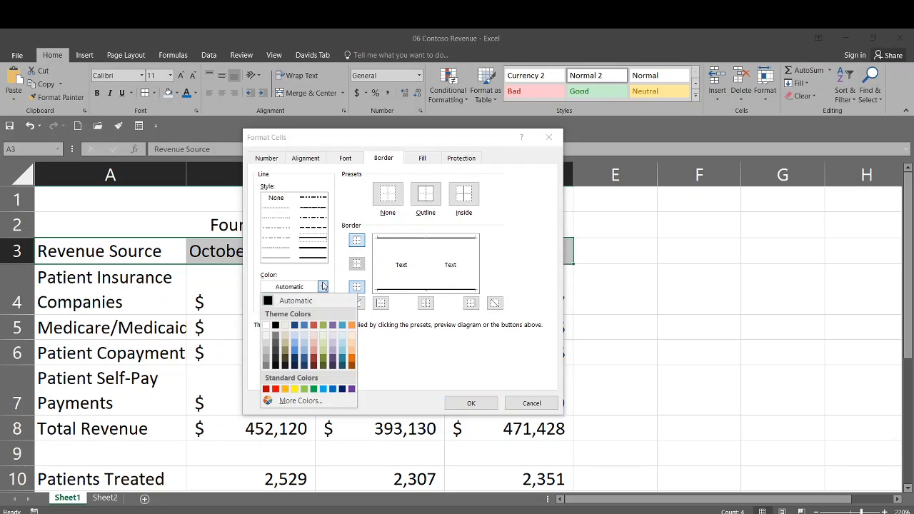
left_click(333, 390)
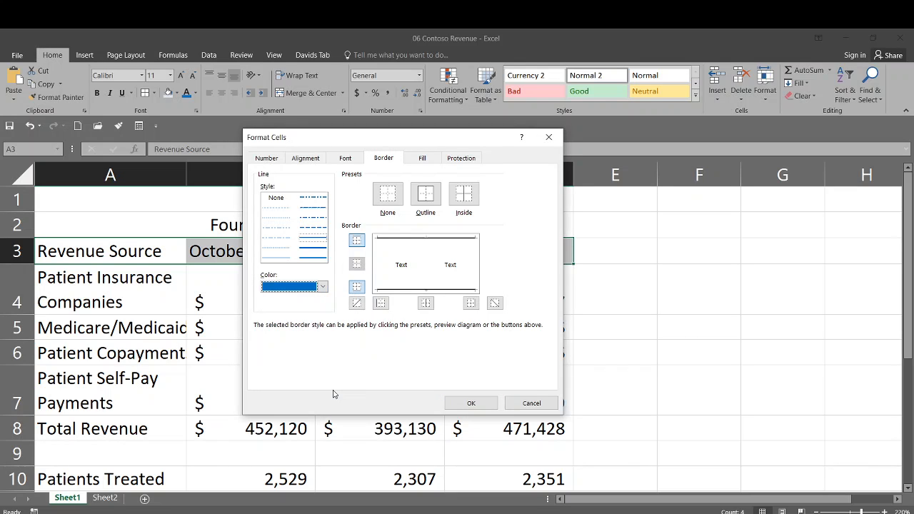
left_click(399, 240)
left_click(408, 291)
left_click(480, 403)
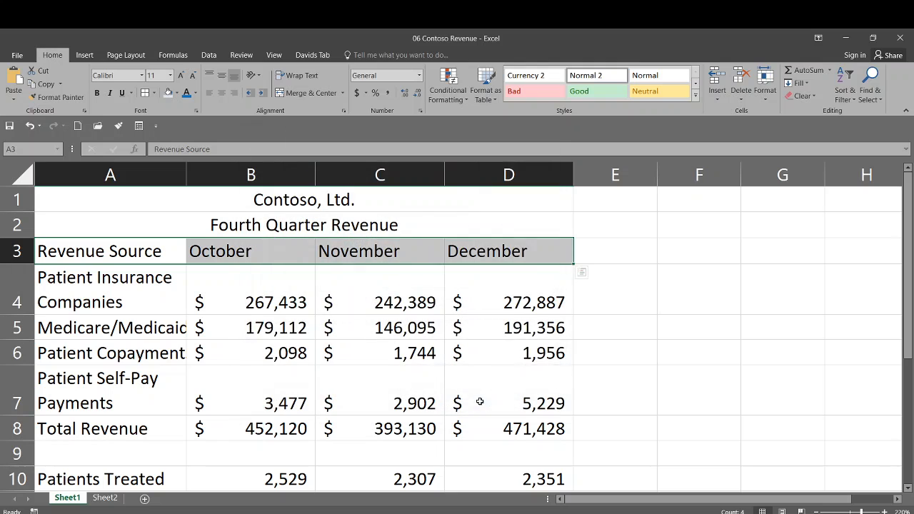
left_click(259, 328)
left_click(230, 298)
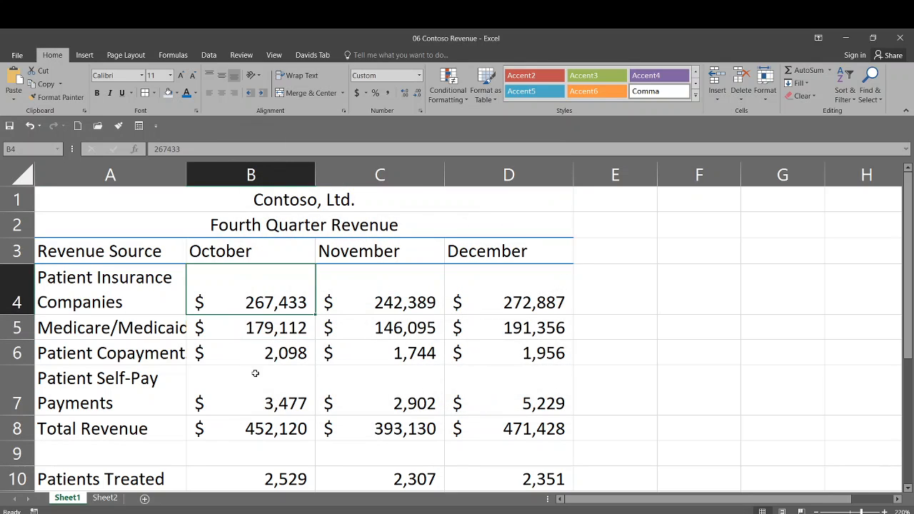
left_click(118, 296)
left_click(149, 377)
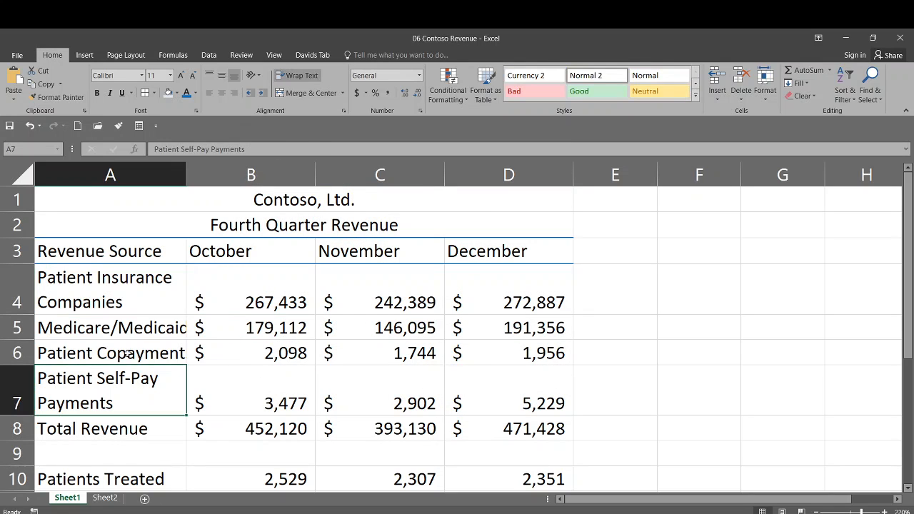